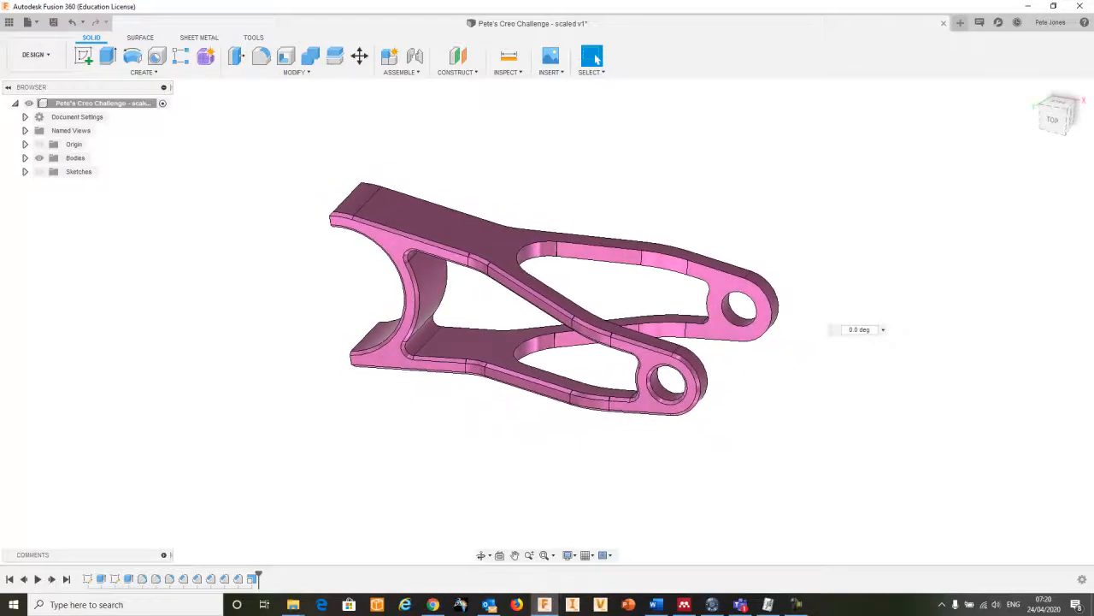
Switch to the Manufacture workspace and start a new setup with the operation type set to Additive
left_click(34, 55)
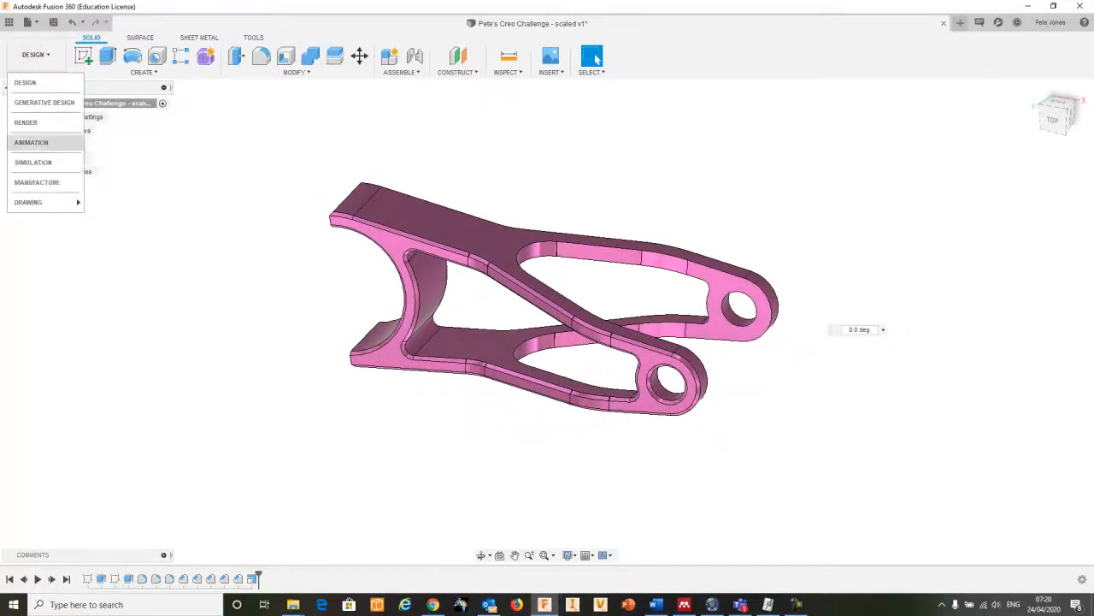
left_click(37, 182)
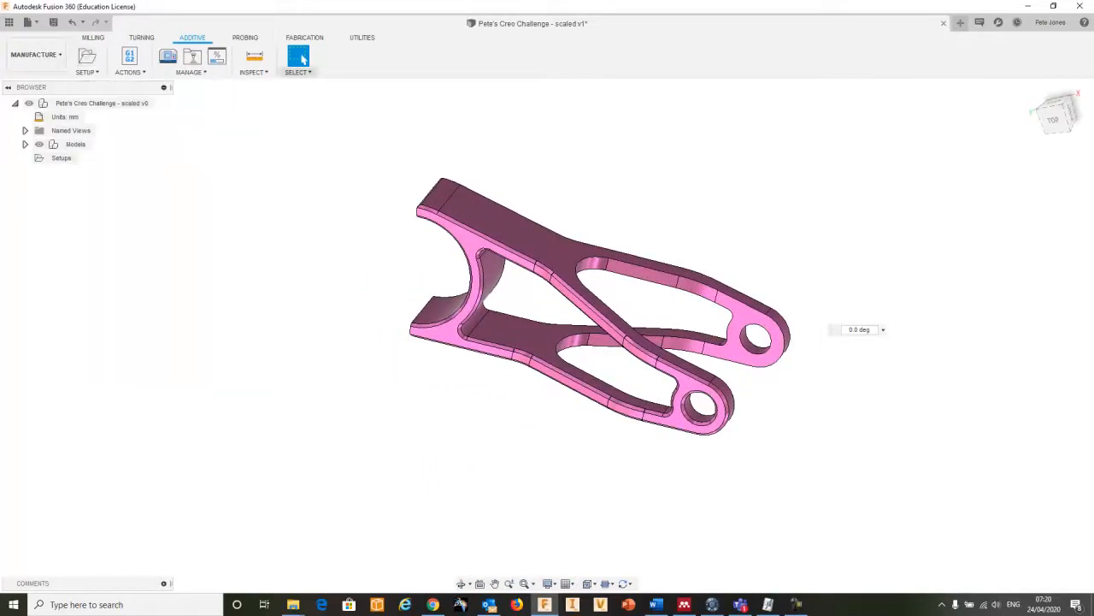
left_click(87, 57)
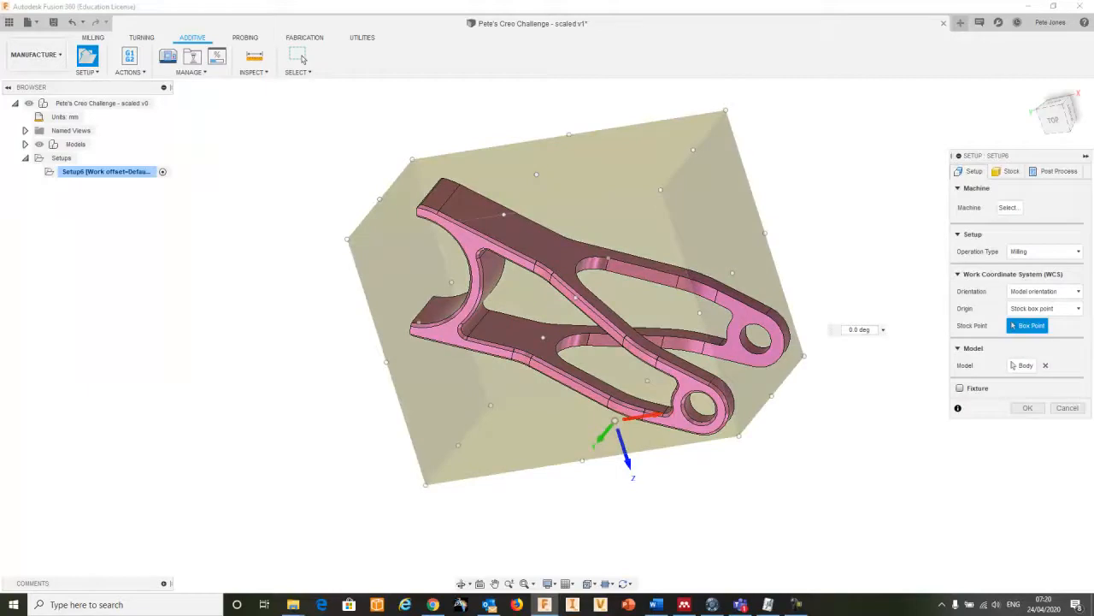
left_click(1045, 251)
left_click(1045, 305)
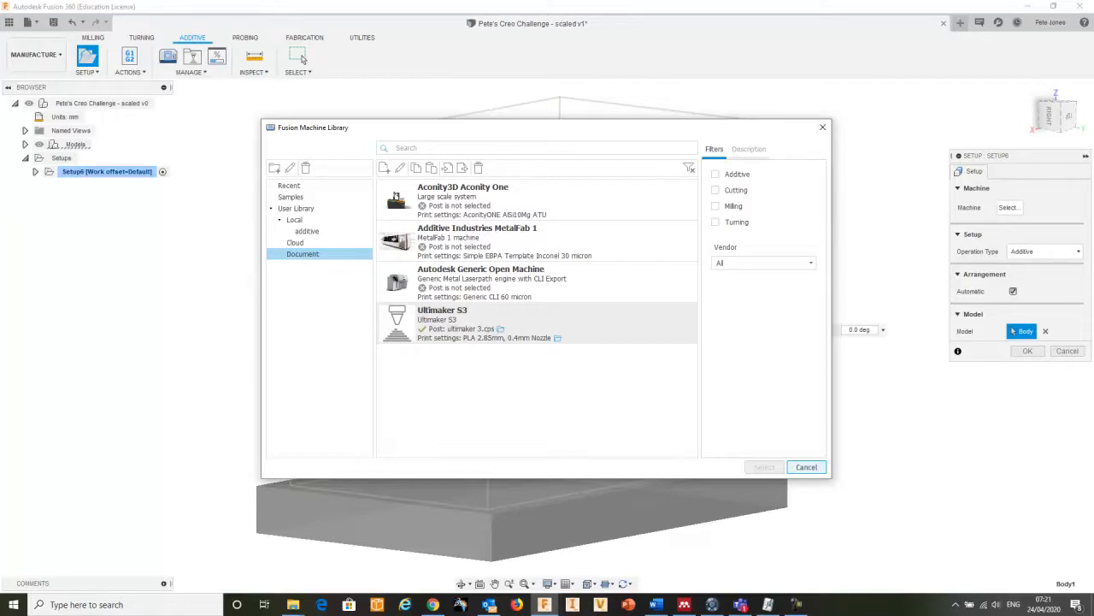
Assign the Ultimaker S3 from the machine library's document machines to the additive setup and finish the setup
left_click(500, 328)
left_click(764, 467)
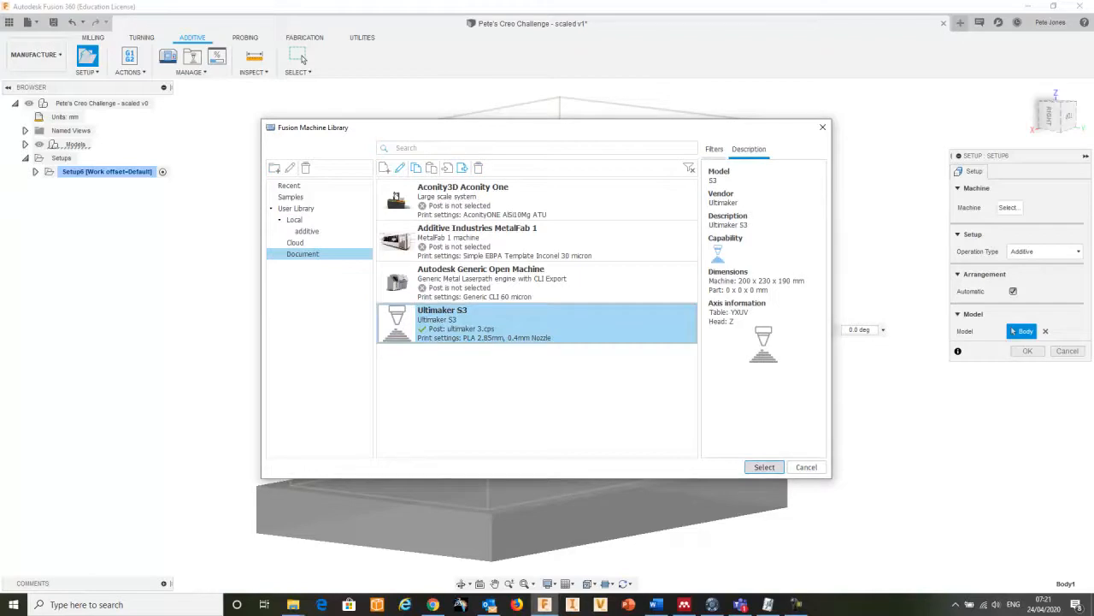
left_click(764, 467)
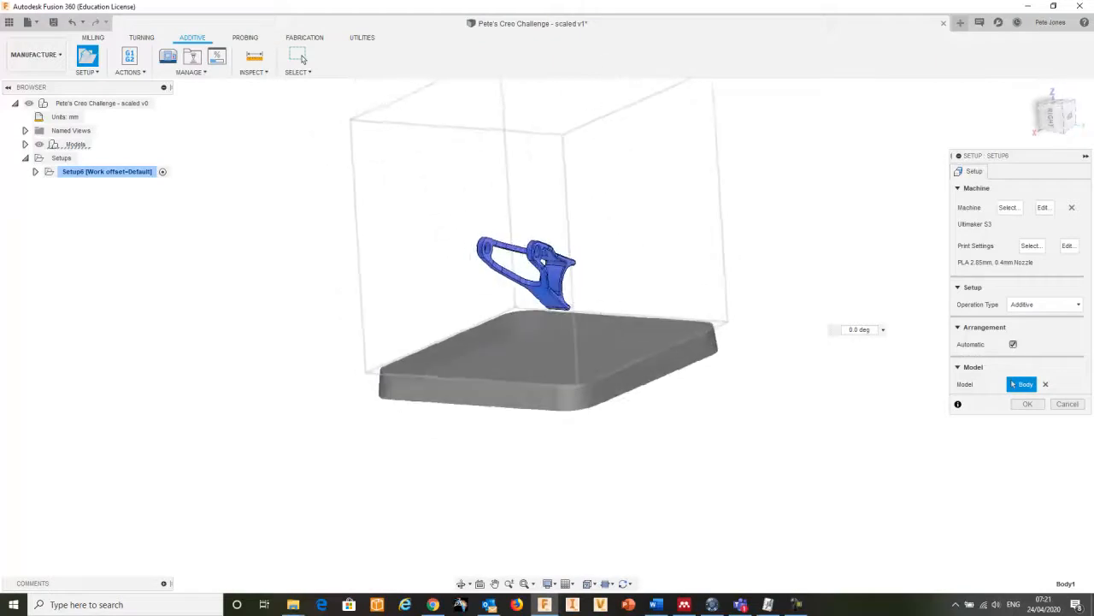
key("Return")
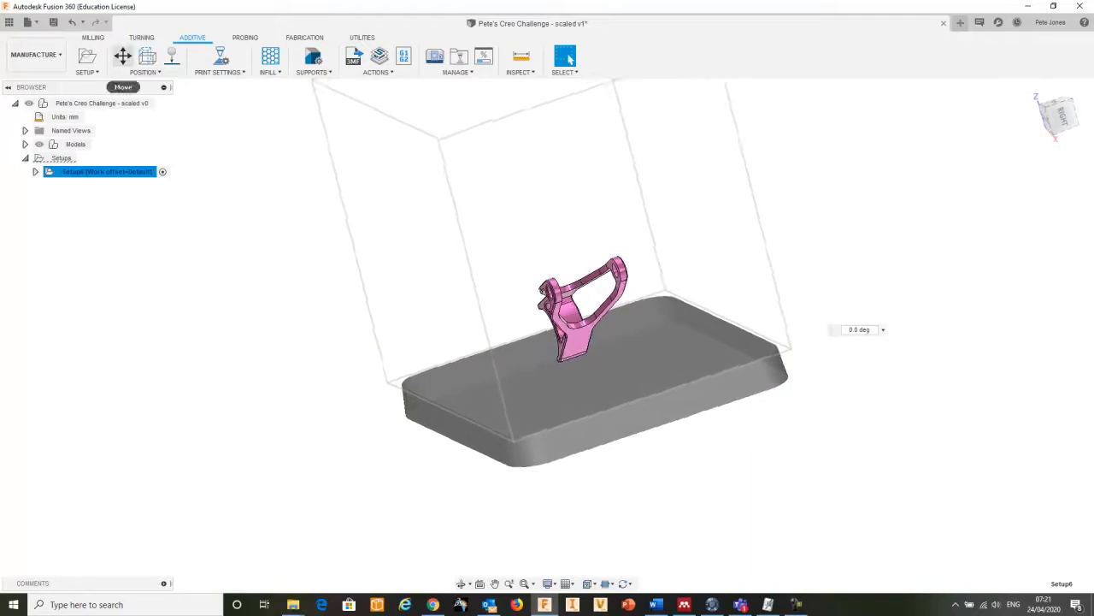
Rotate the part -4 degrees about the X axis with Move Components
left_click(123, 57)
left_click(590, 283)
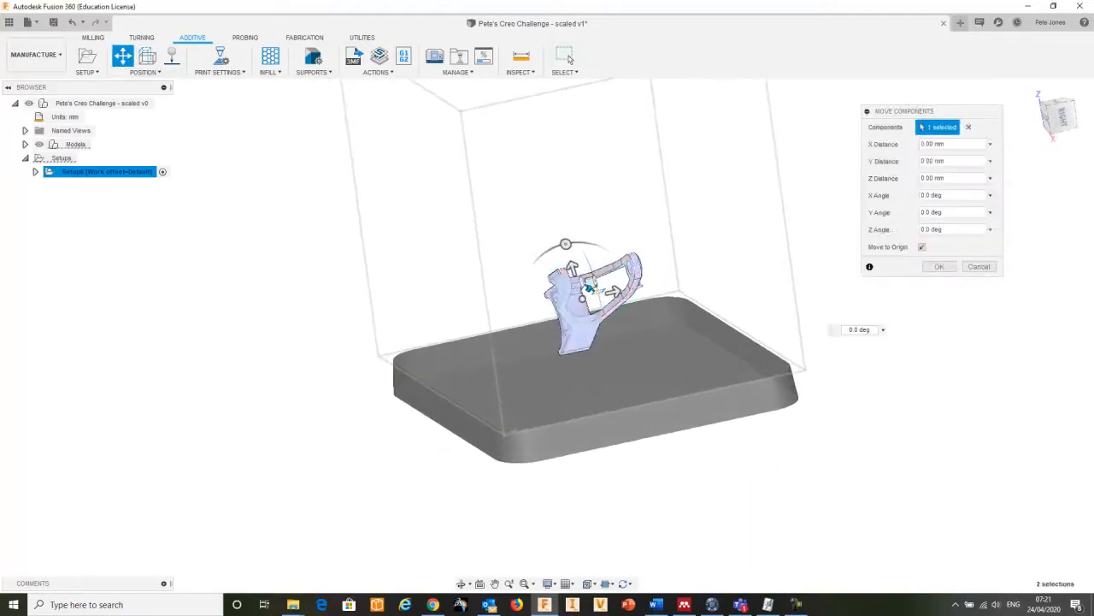
left_click_drag(653, 261, 654, 264)
middle_click_drag(655, 264, 462, 295, "shift")
mouse_move(605, 223)
left_mouse_down()
mouse_move(625, 230)
mouse_move(608, 223)
left_mouse_up()
mouse_move(609, 223)
middle_mouse_down("shift")
mouse_move(478, 207)
mouse_move(590, 216)
middle_mouse_up("shift")
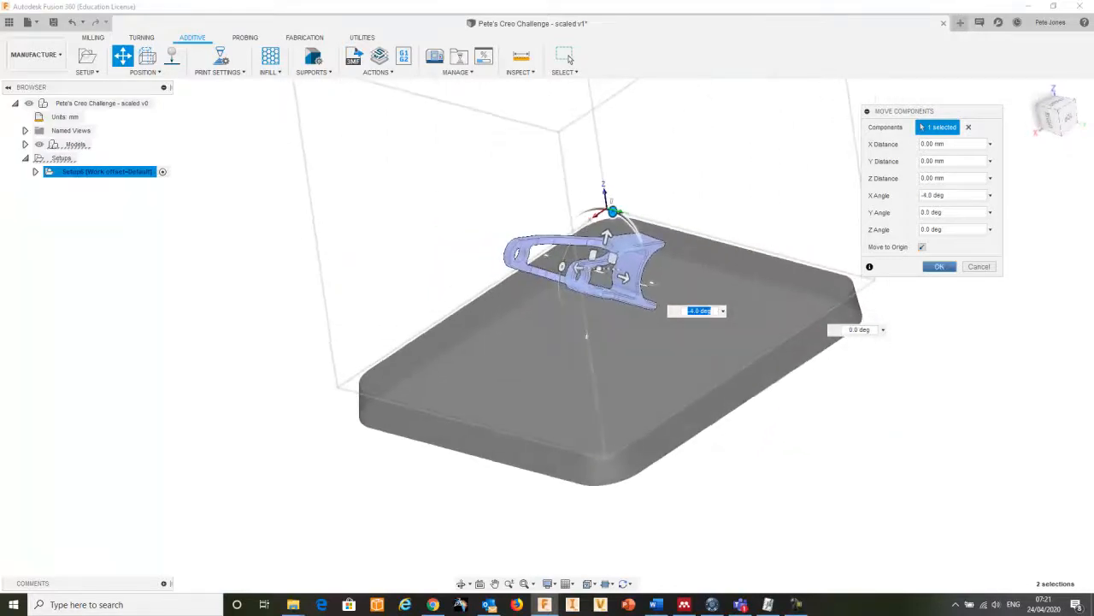
left_click(939, 267)
Minimize the part's build height on the platform with a platform clearance of 0.00 mm
middle_click_drag(598, 291, 629, 269, "shift")
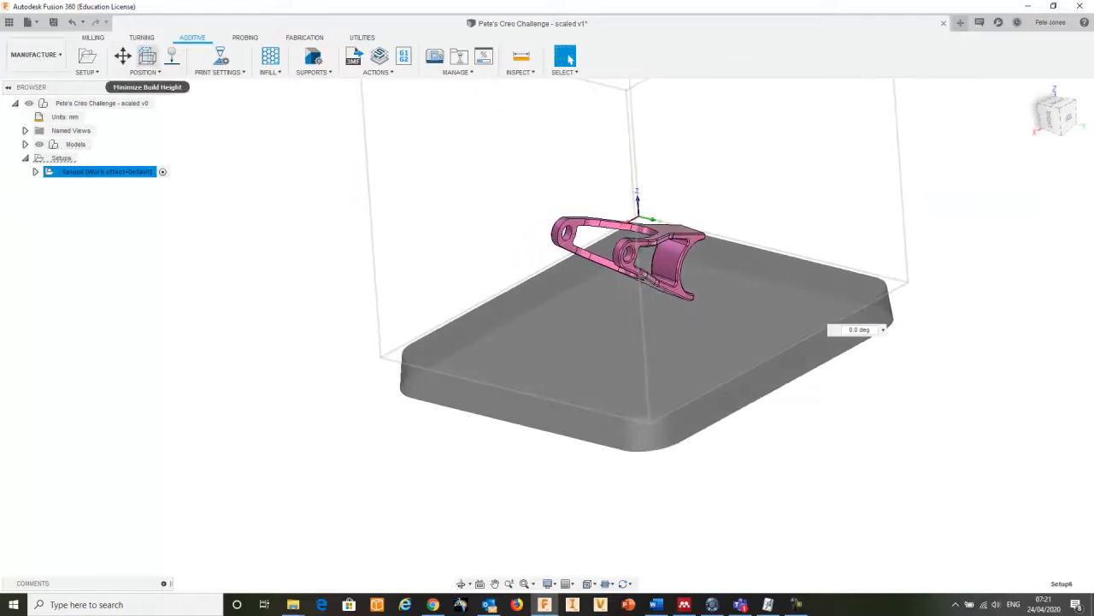
left_click(147, 56)
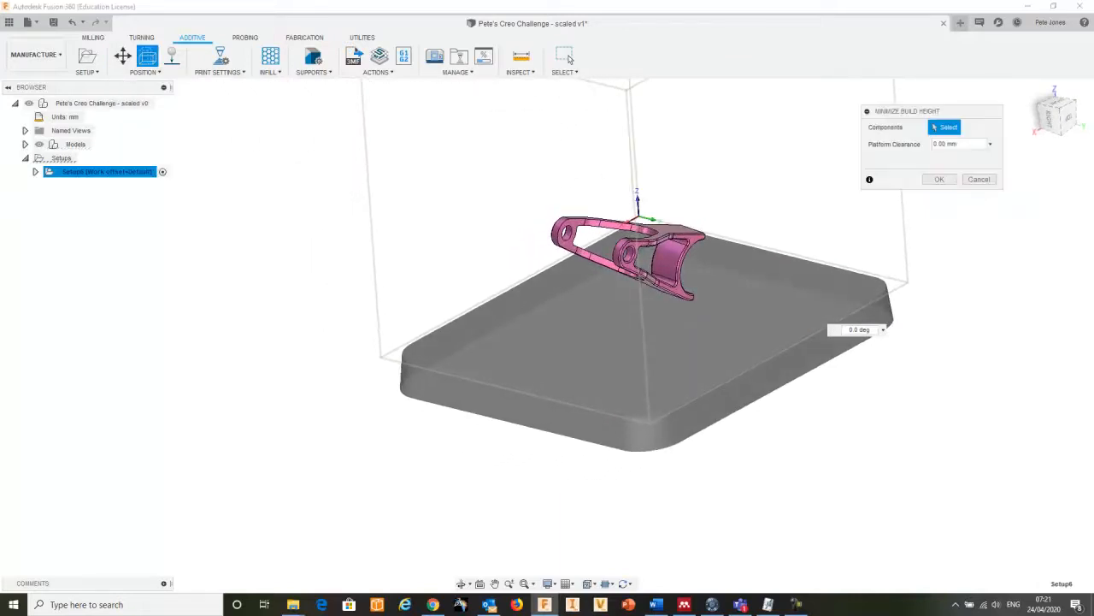
left_click(670, 261)
left_click(938, 179)
Review the PLA 2.85mm, 0.4mm Nozzle print settings from basic and extruder options through infill, support, cooling and G-code
middle_click_drag(834, 312, 838, 231, "shift")
left_click(221, 56)
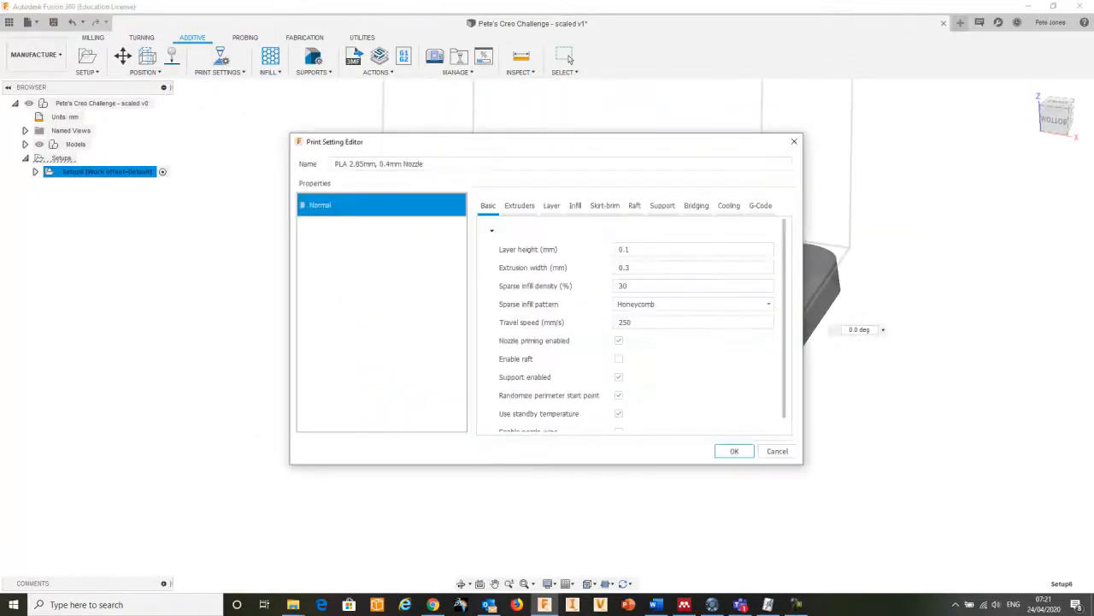
left_click(520, 206)
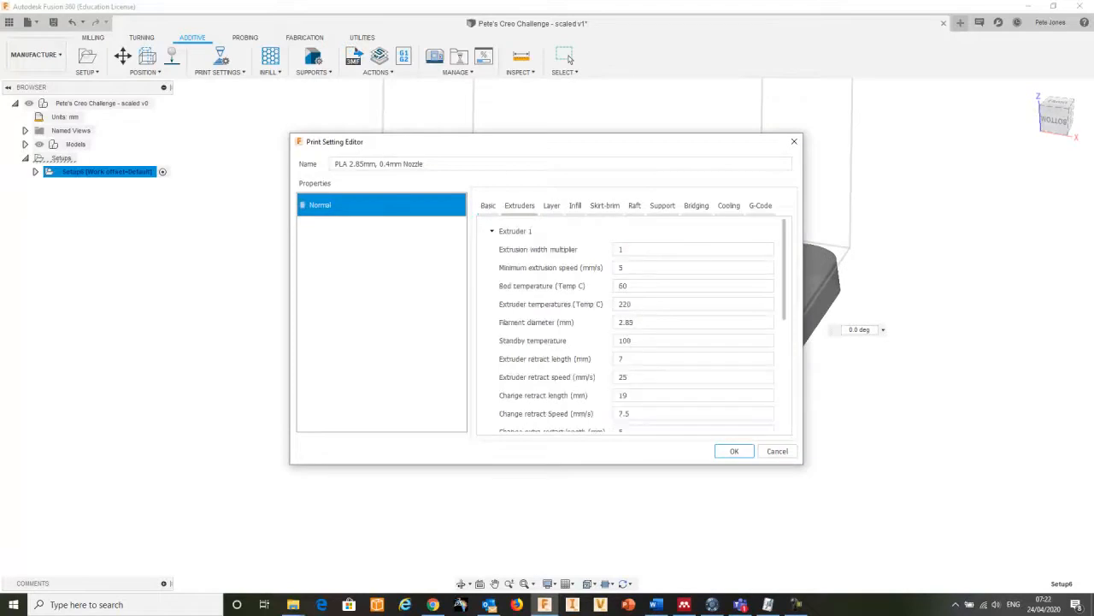
left_click(492, 231)
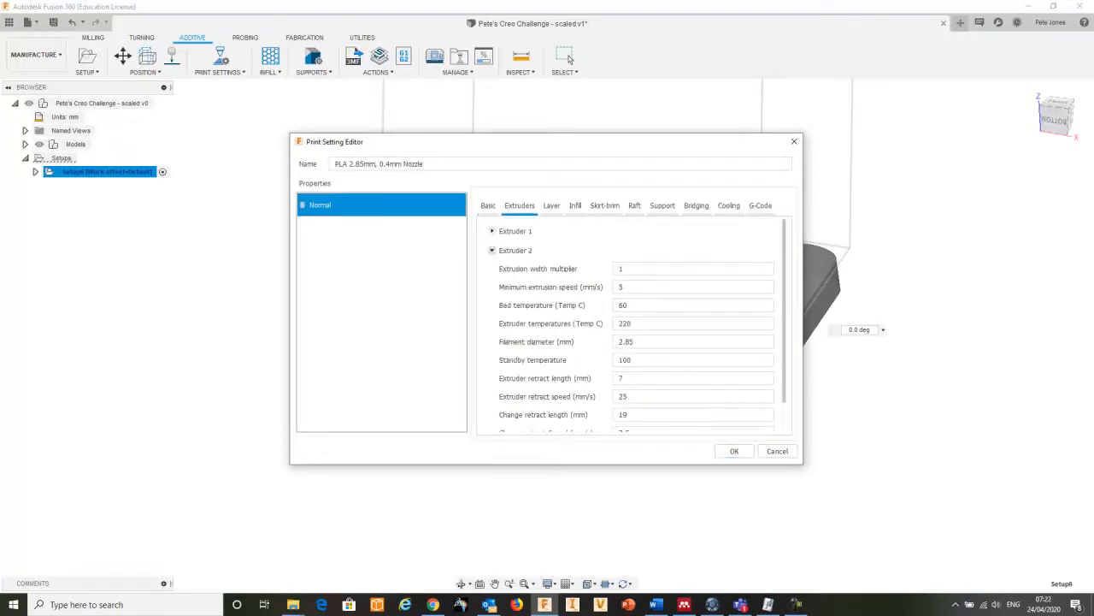
left_click(492, 250)
left_click(552, 206)
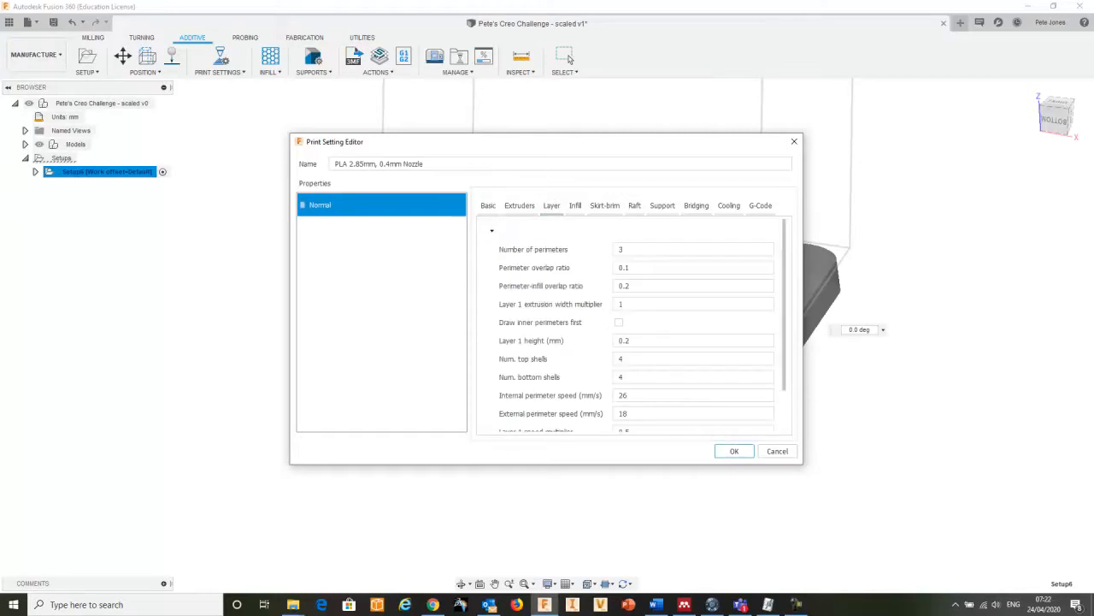
left_click(575, 206)
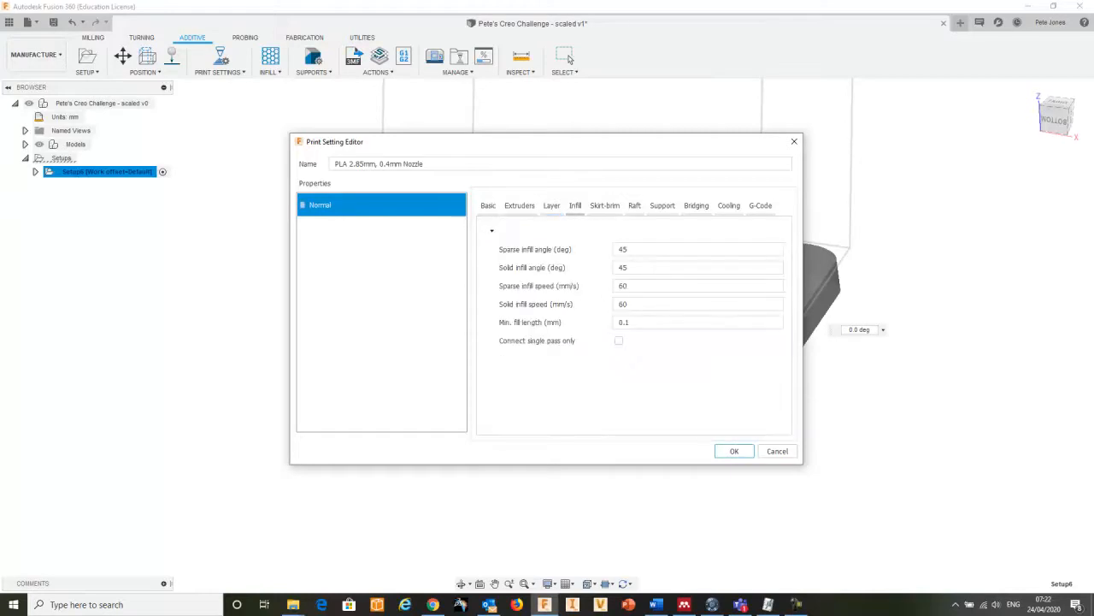
left_click(605, 206)
left_click(635, 207)
left_click(662, 206)
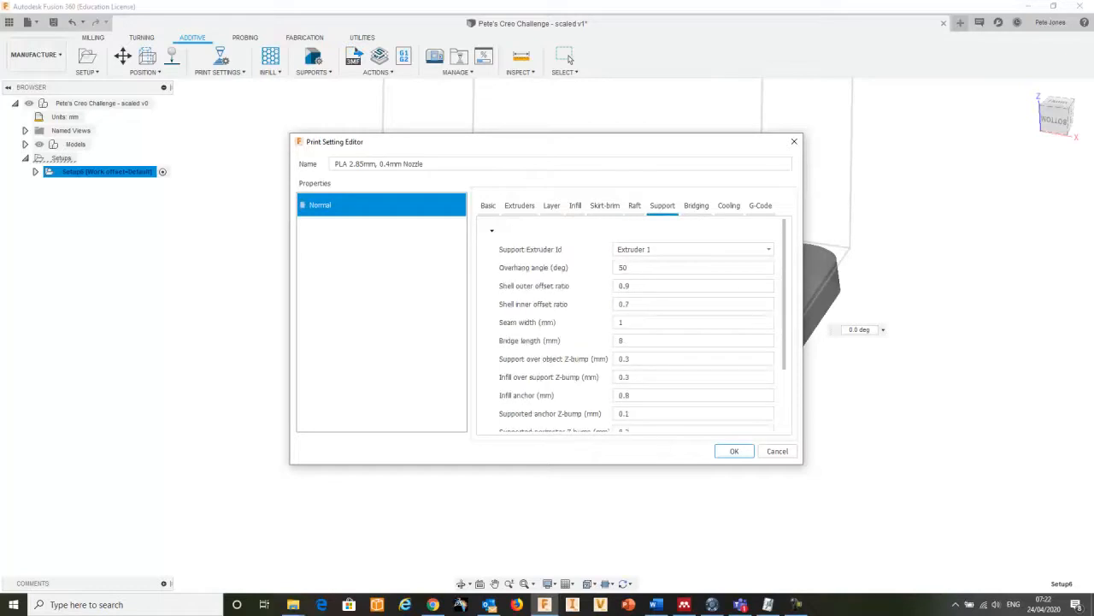
left_click(696, 207)
left_click(729, 206)
left_click(760, 206)
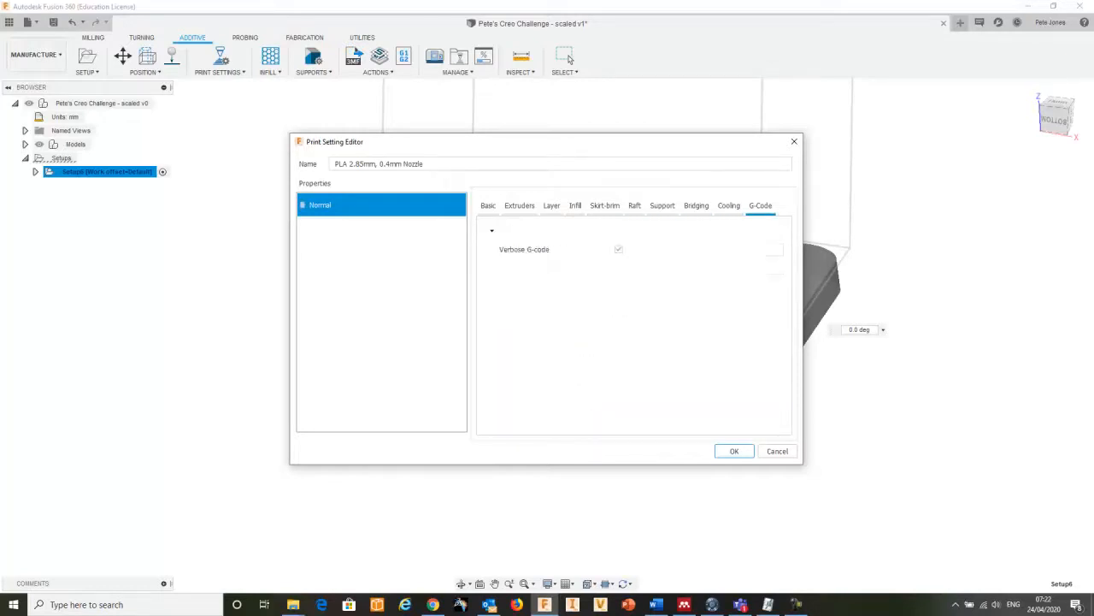
left_click(734, 450)
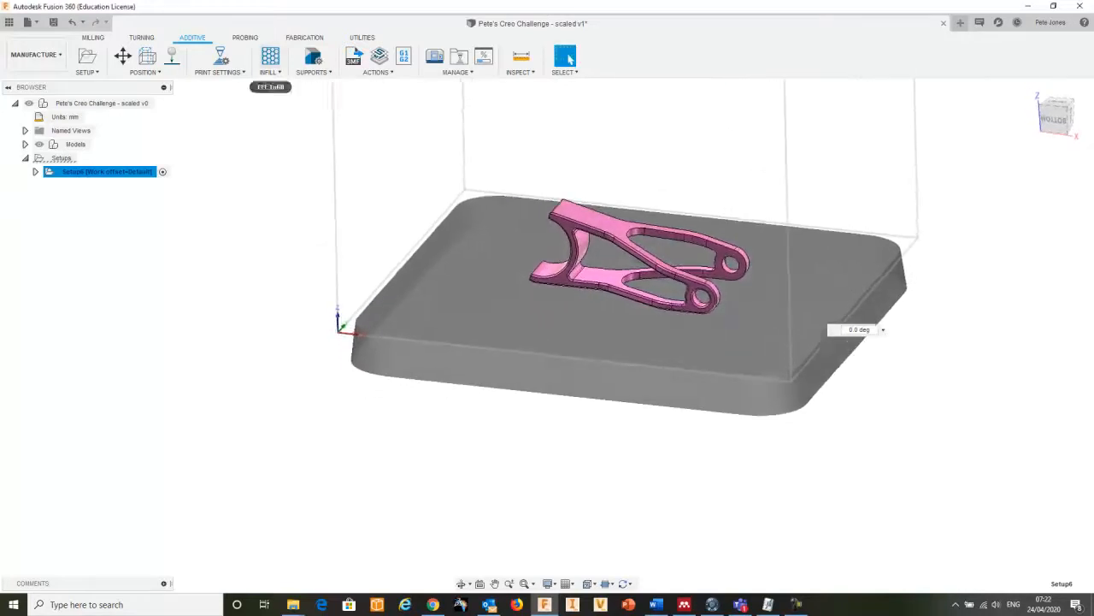
Browse the available infill patterns and accept the Honeycomb pattern for the print
left_click(270, 56)
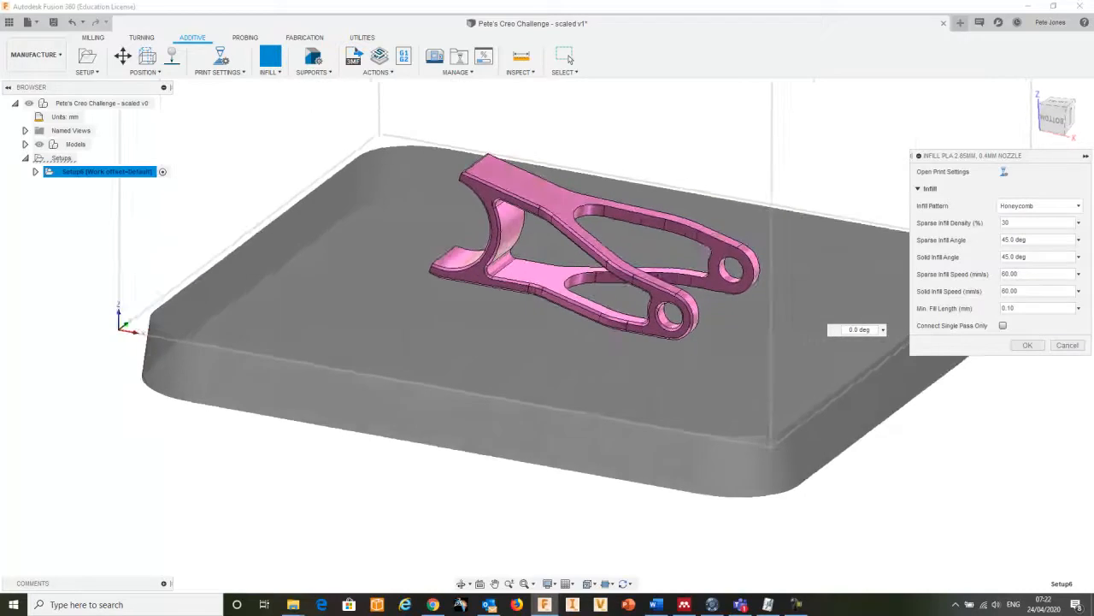
left_click(1038, 205)
key("Down")
key("Down")
key("Down")
key("Down")
key("Down")
key("Down")
key("Down")
key("Down")
key("Down")
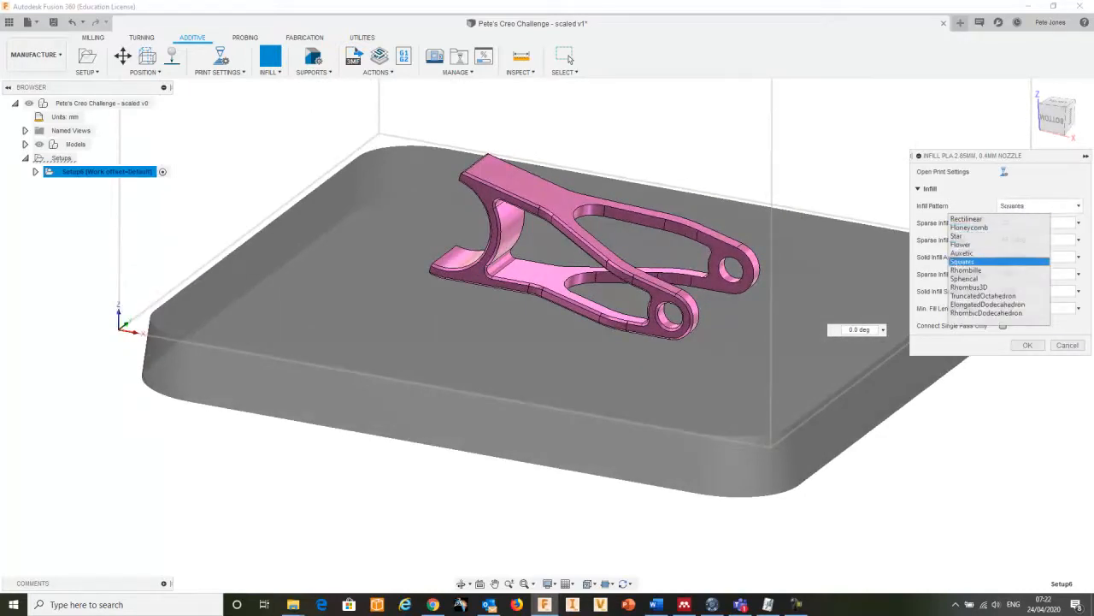
key("Up")
key("Up")
key("Up")
key("Up")
key("Up")
key("Up")
key("Up")
key("Up")
key("Up")
key("Up")
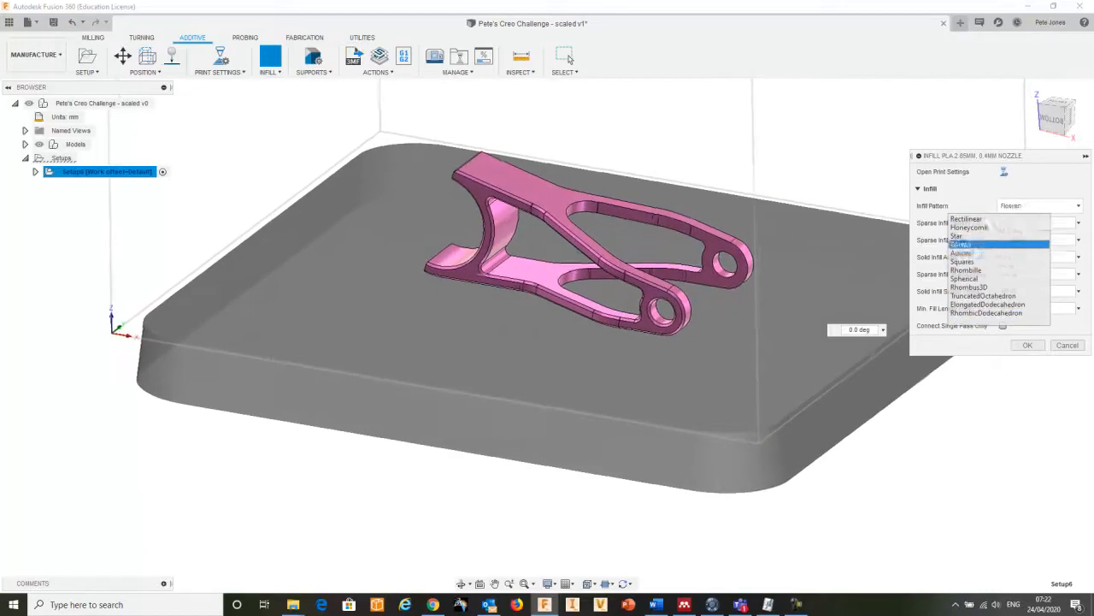
key("Return")
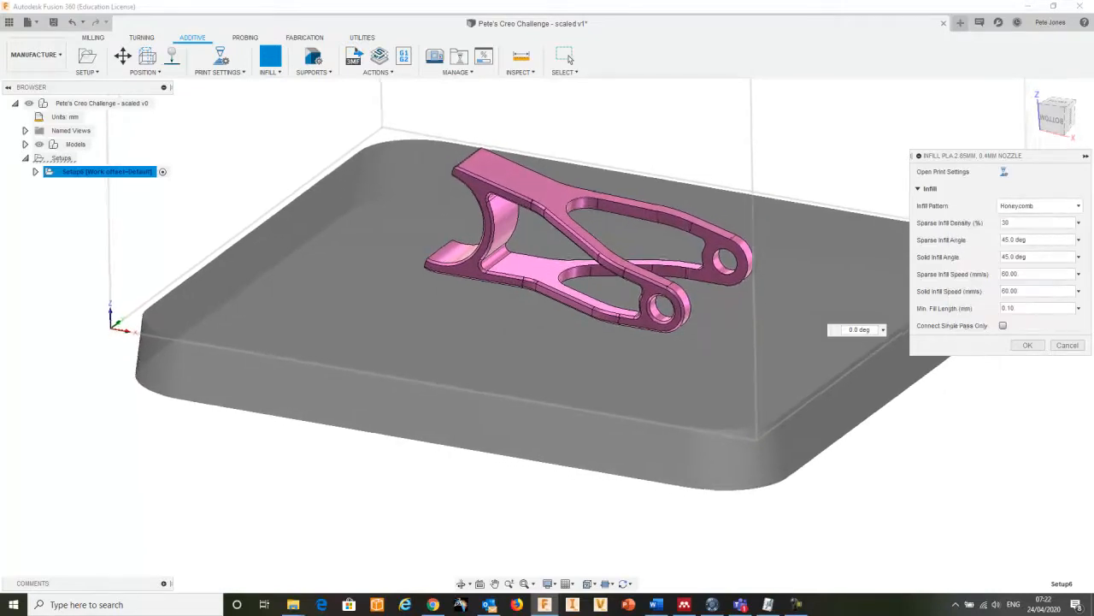
key("Return")
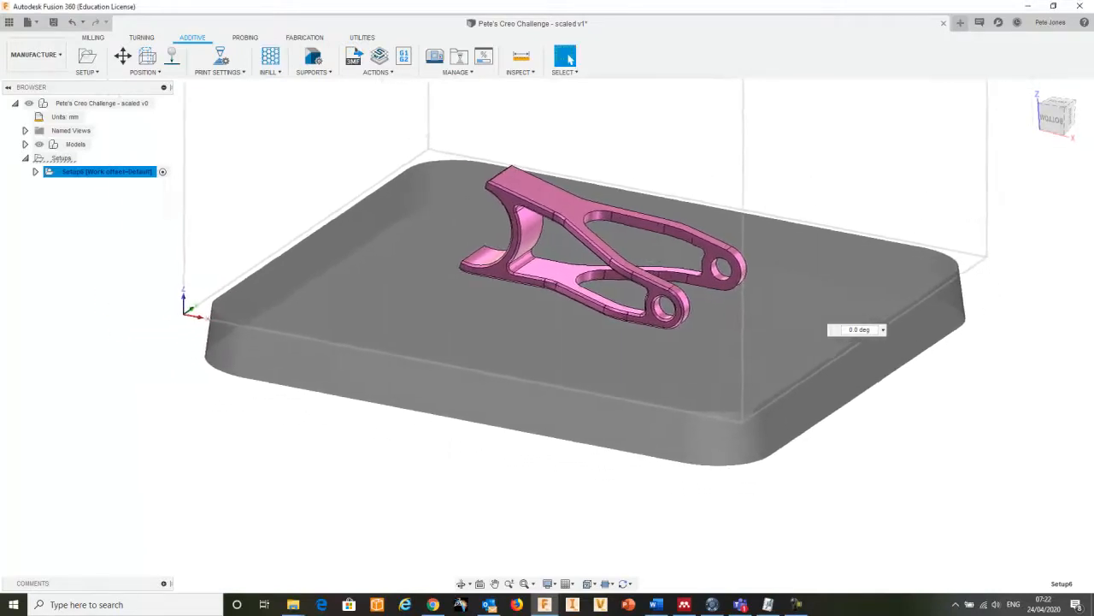
Check the support settings for the print and accept them
left_click(314, 58)
mouse_move(532, 330)
middle_mouse_down("shift")
mouse_move(608, 236)
mouse_move(532, 320)
mouse_move(522, 286)
mouse_move(534, 318)
middle_mouse_up("shift")
left_click(1028, 465)
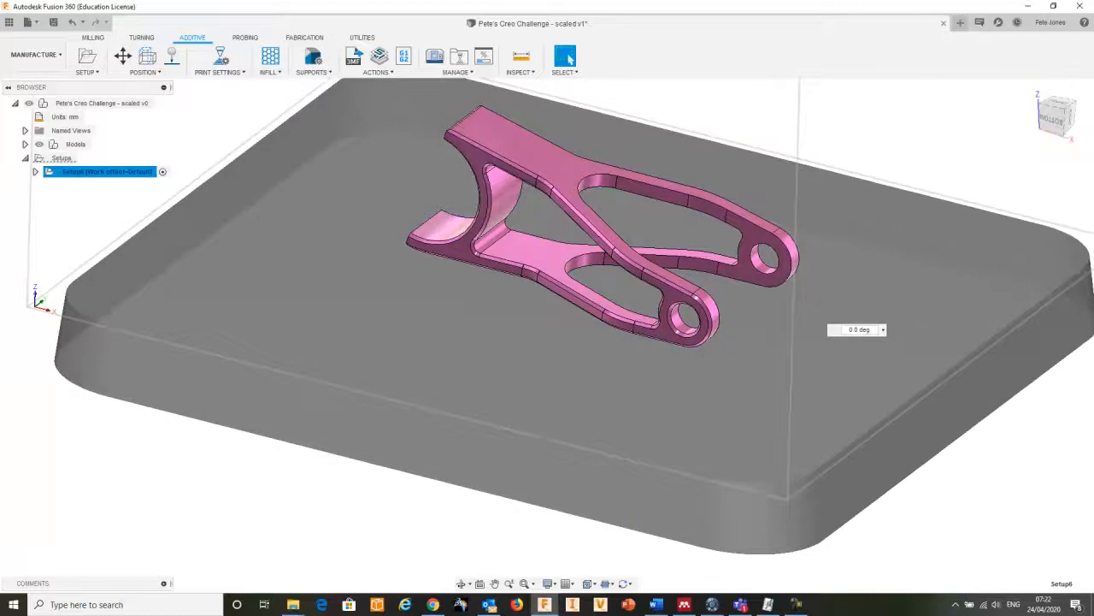
Generate the additive toolpath for the setup
scroll(541, 316, "down", 3)
middle_click_drag(540, 316, 531, 316, "shift")
left_click(35, 172)
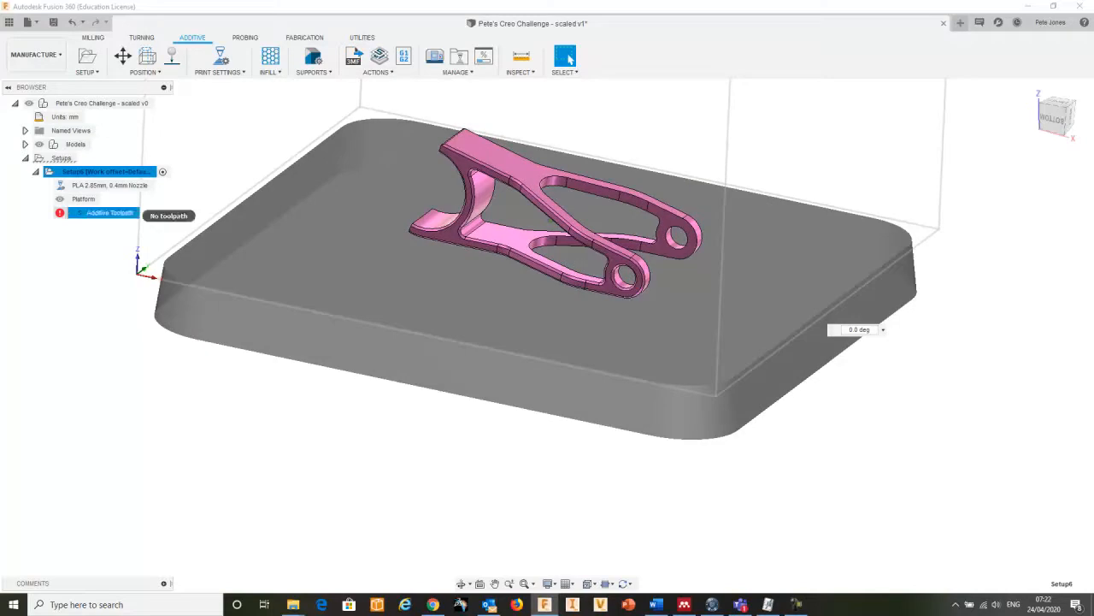
left_click(110, 212)
left_click(110, 212)
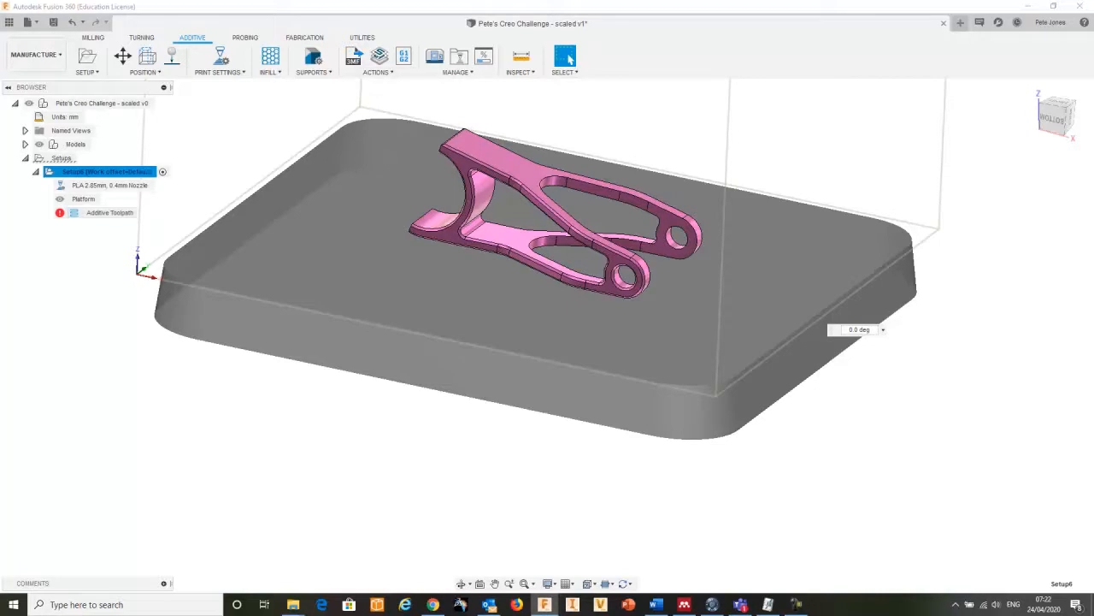
right_click(111, 213)
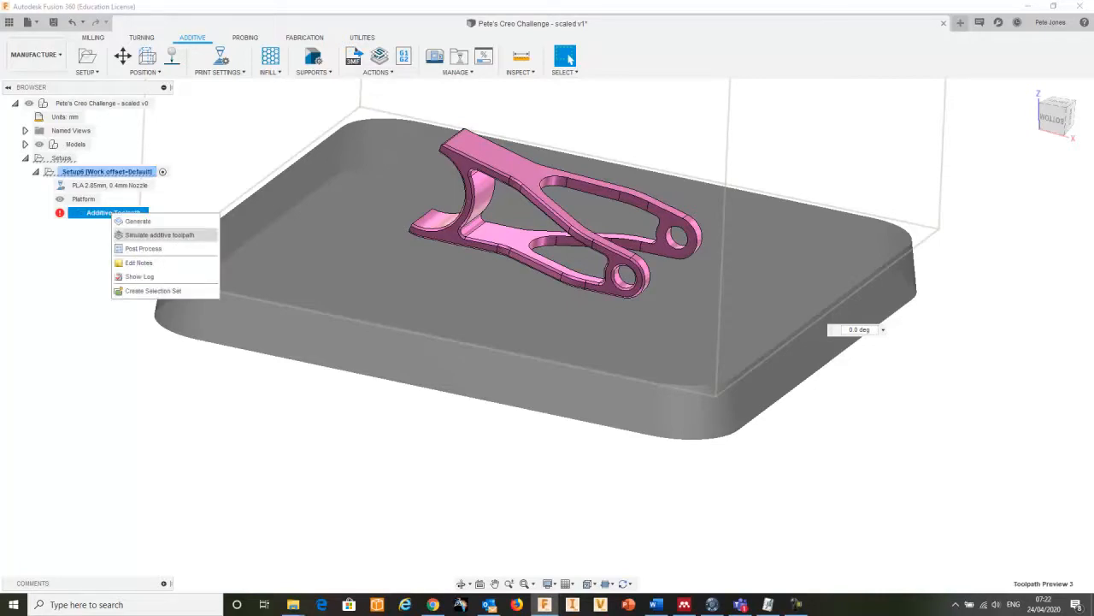
left_click(377, 72)
left_click(366, 91)
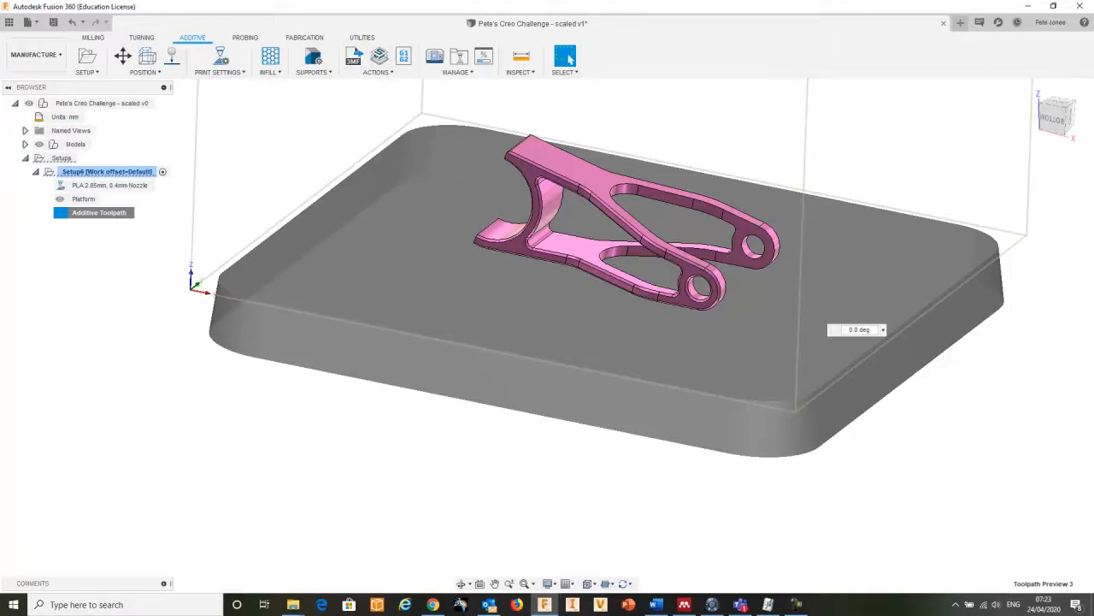
Simulate the additive toolpath and play it, examining the first layers and the infill up close
left_click(377, 72)
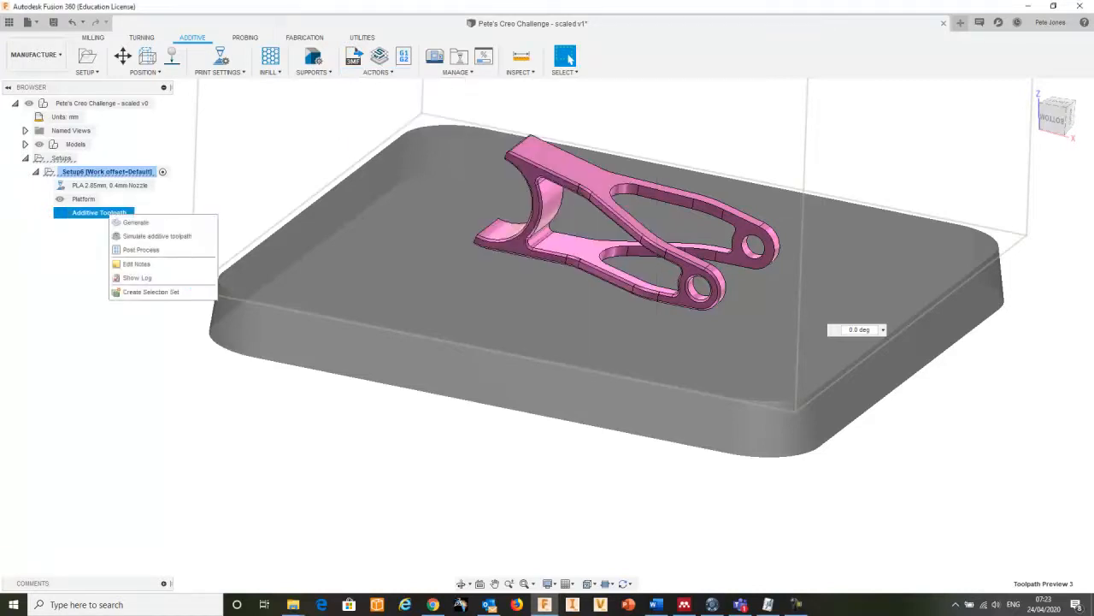
left_click(156, 235)
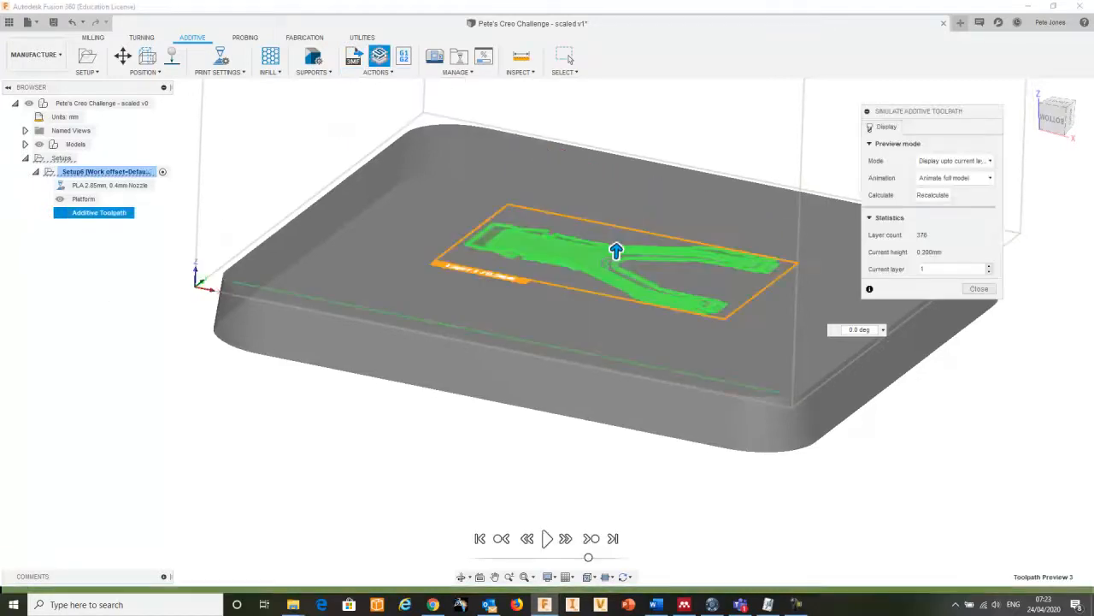
middle_click_drag(616, 250, 584, 234)
middle_click_drag(613, 540, 596, 539, "shift")
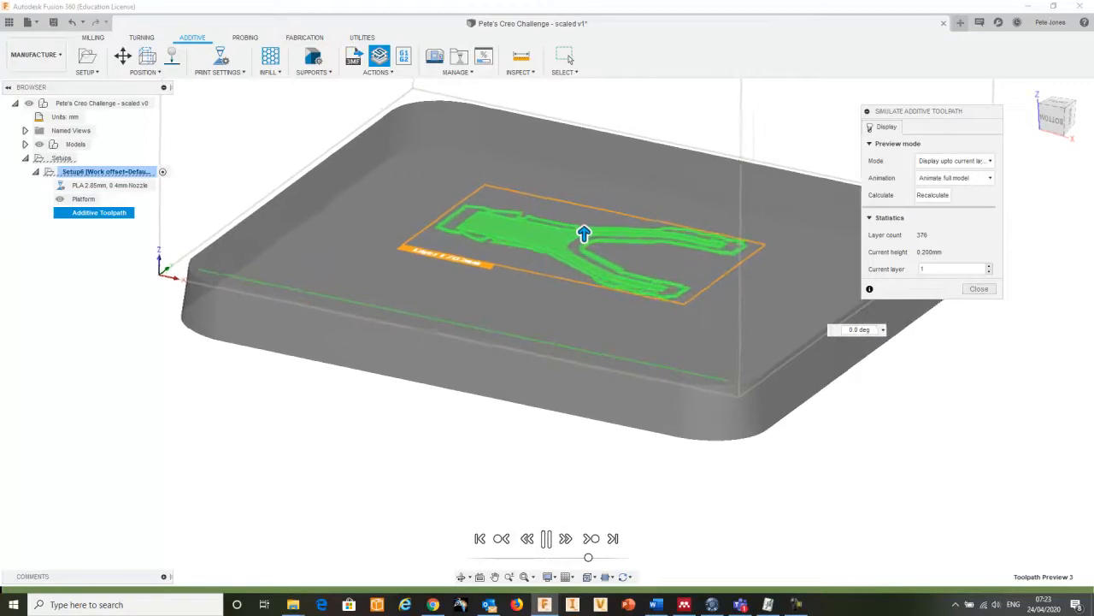
scroll(584, 232, "up", 6)
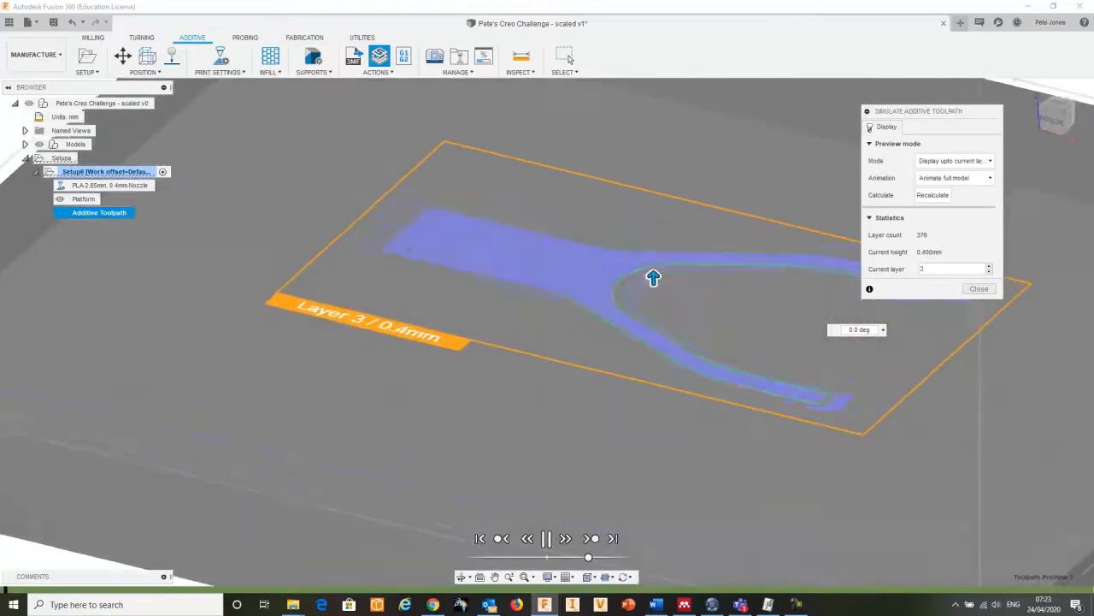
scroll(652, 279, "up", 6)
middle_click_drag(652, 283, 479, 265, "shift")
scroll(557, 291, "down", 5)
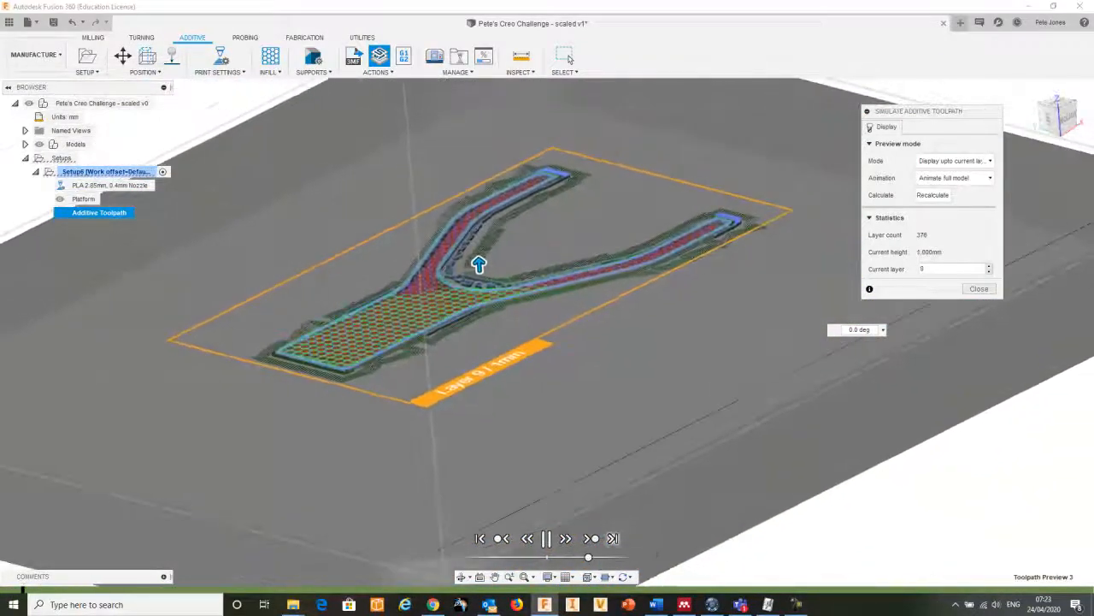
Skip the simulation to the last layer, examine the complete print with its supports, and close the simulation
left_click(613, 539)
middle_click_drag(464, 88, 619, 81, "shift")
left_click_drag(619, 81, 585, 79, "shift")
middle_click_drag(585, 80, 566, 72, "shift")
left_click(564, 59)
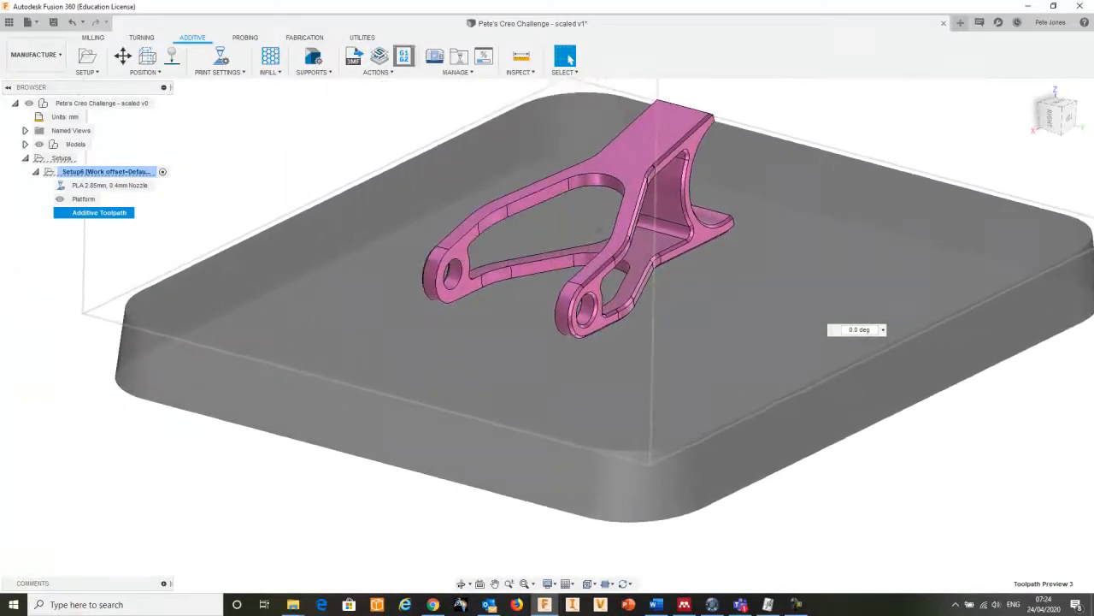
Post process the toolpath for the Ultimaker 3 and save it as 1001.gcode in the desktop's AUTODESK2021 folder, replacing the existing file
left_click(404, 56)
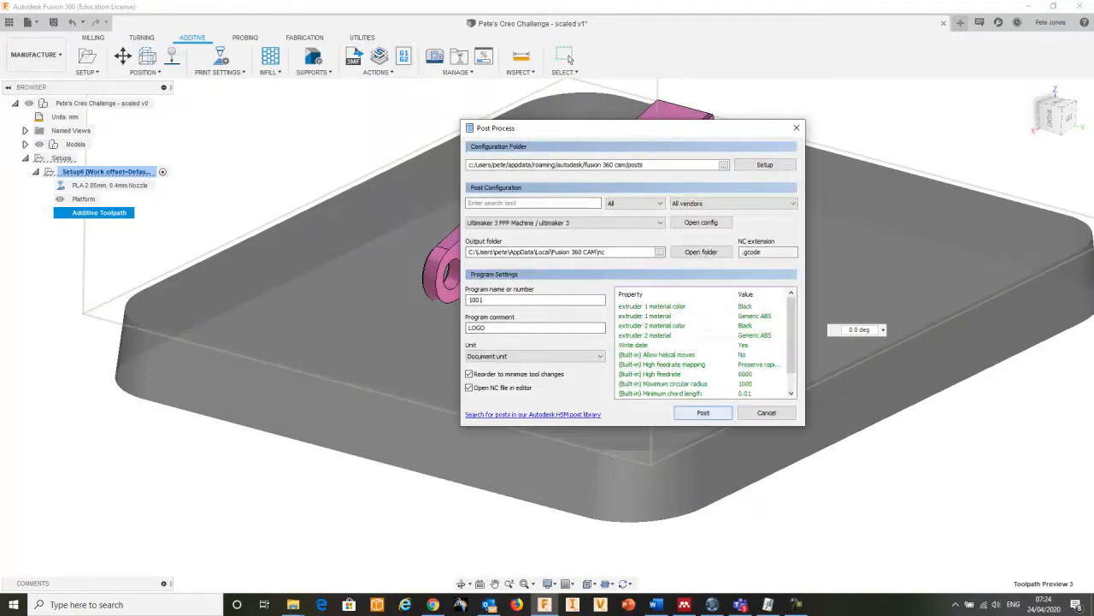
left_click(702, 413)
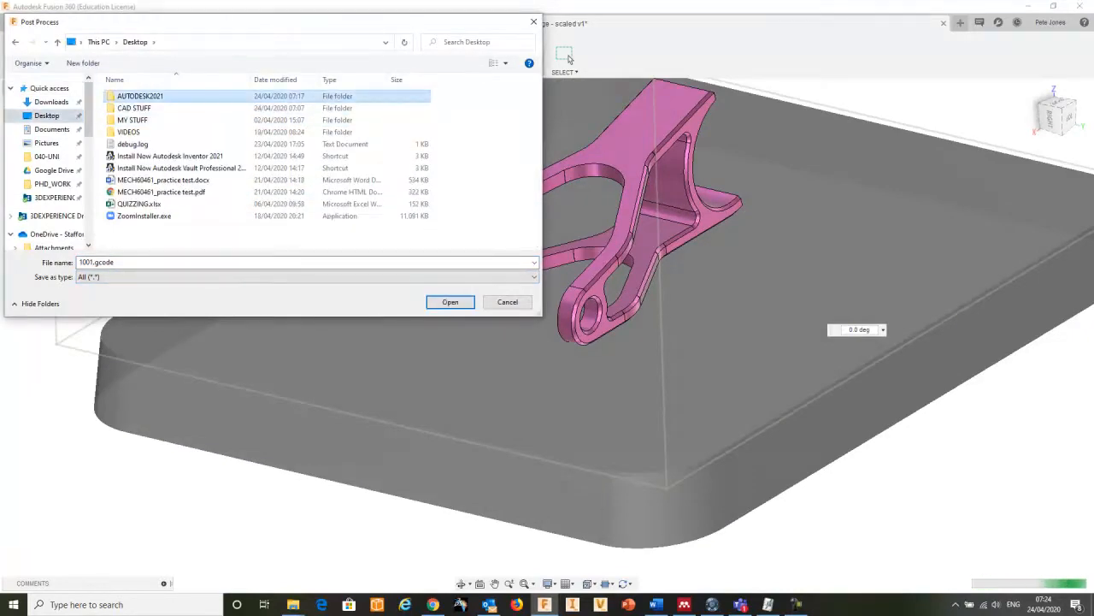
double_click(140, 96)
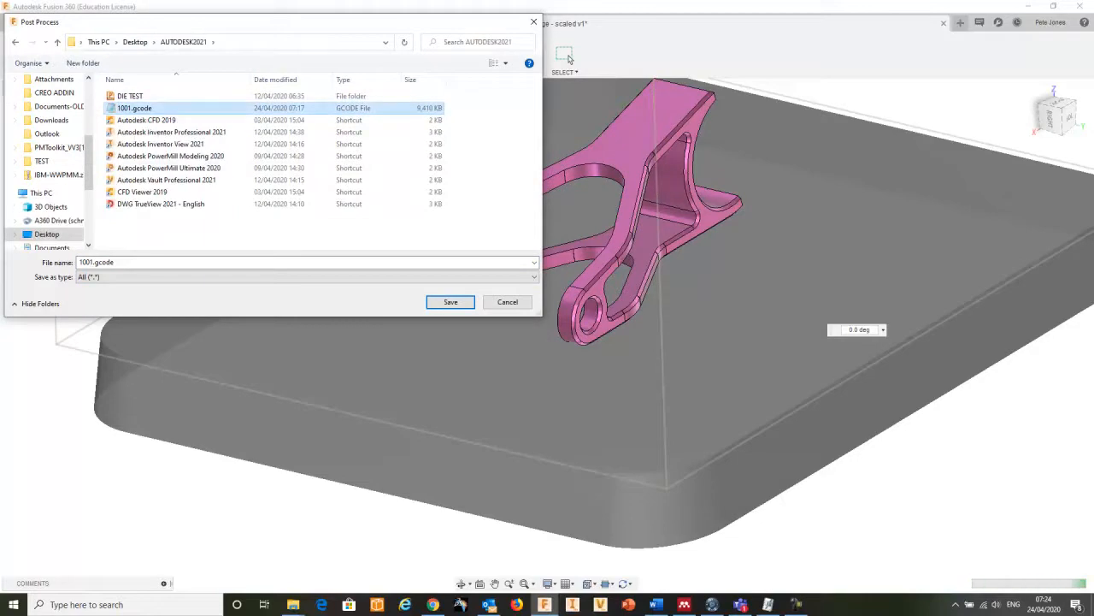
key("Return")
key("Return")
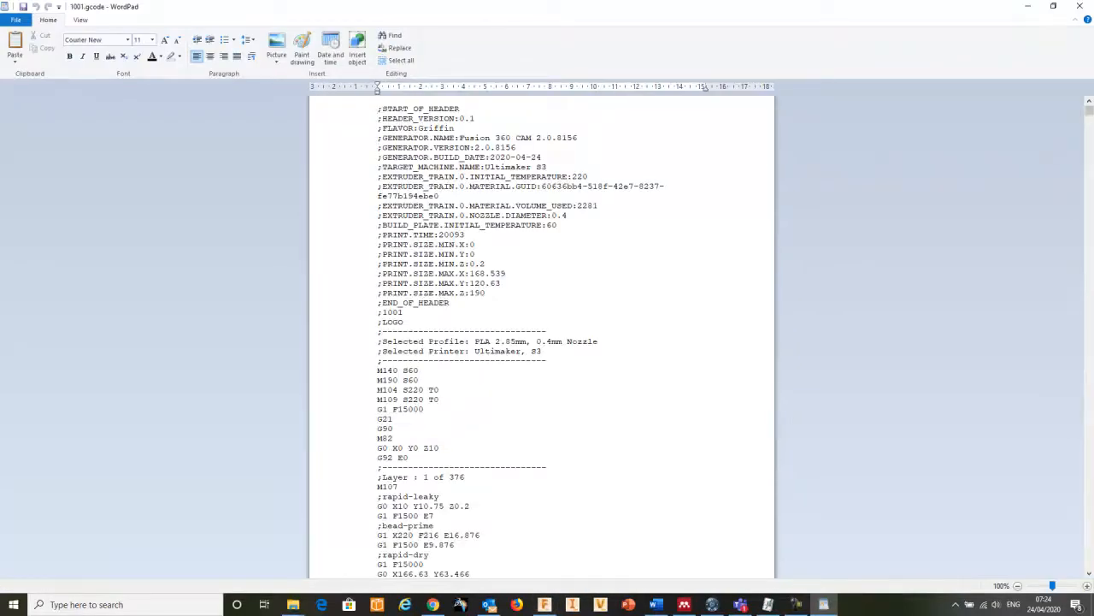
Look through the exported 1001.gcode file in WordPad, close it and return to the setup in Fusion 360
mouse_move(1089, 111)
left_mouse_down()
mouse_move(1089, 564)
mouse_move(1089, 111)
left_mouse_up()
left_click(1080, 6)
scroll(462, 273, "down", 4)
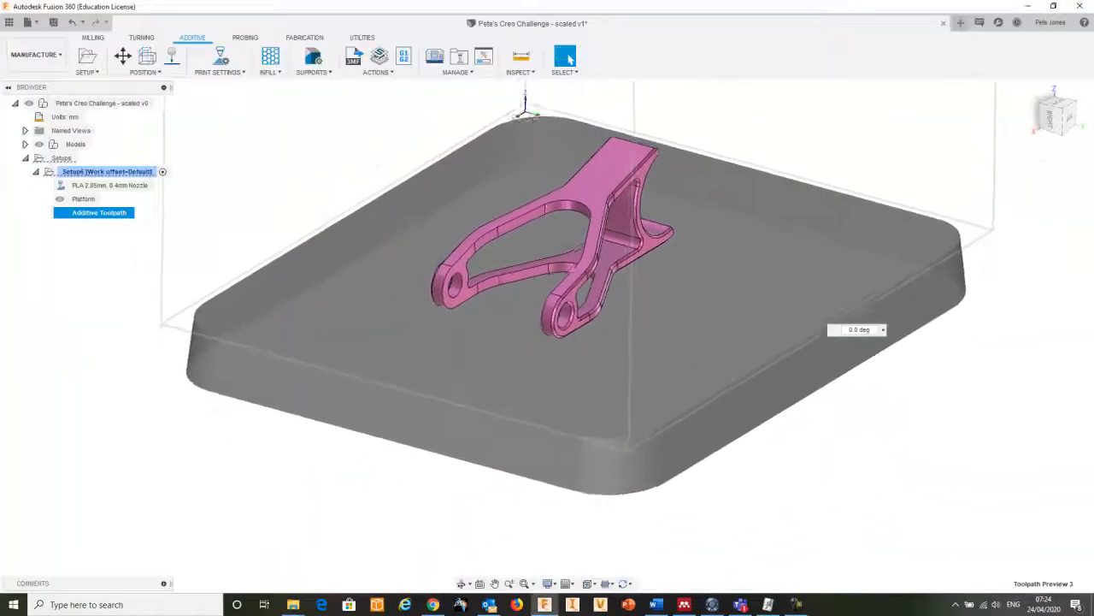